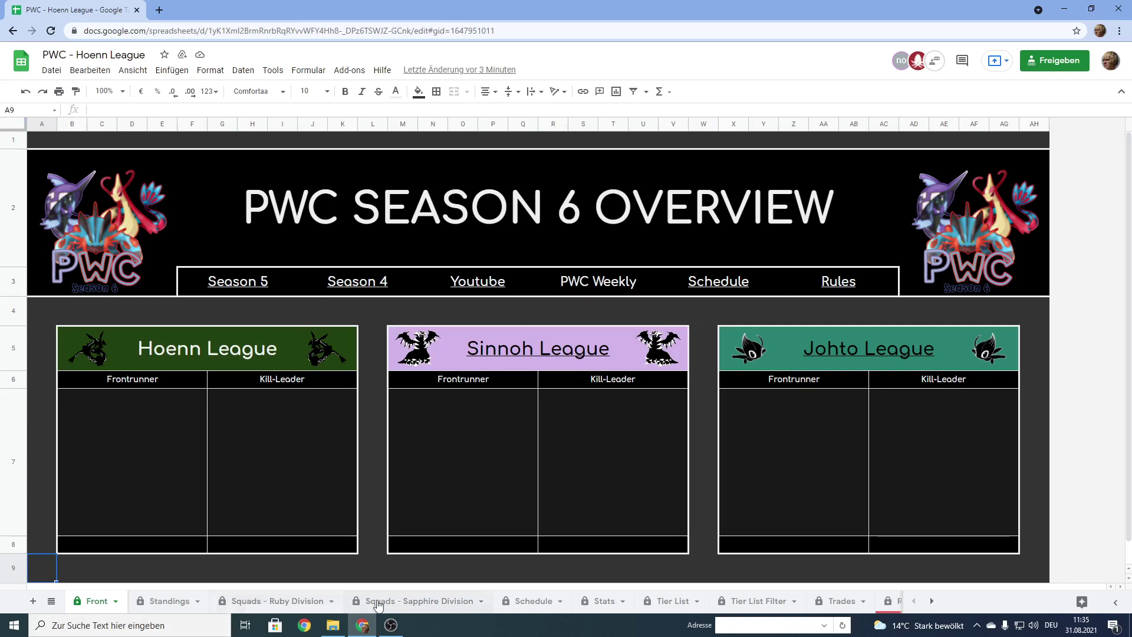
{"action": "left_click", "coordinate": [274, 601]}
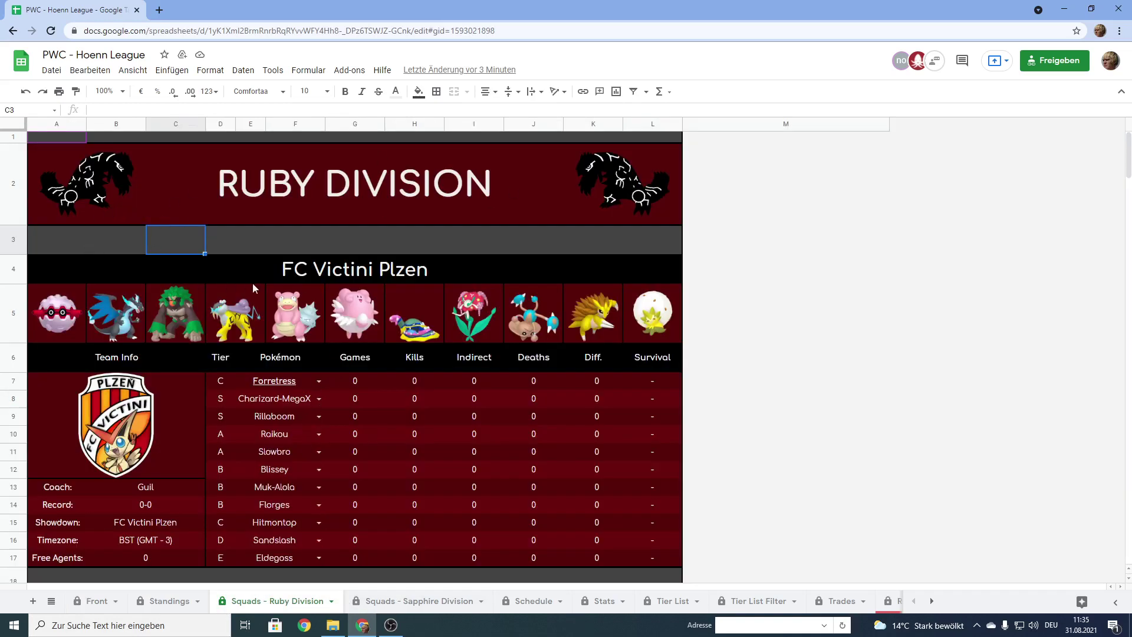
{"action": "scroll", "coordinate": [197, 235], "scroll_direction": "down", "scroll_amount": 8}
{"action": "scroll", "coordinate": [207, 255], "scroll_direction": "up", "scroll_amount": 3}
{"action": "scroll", "coordinate": [200, 277], "scroll_direction": "up", "scroll_amount": 5}
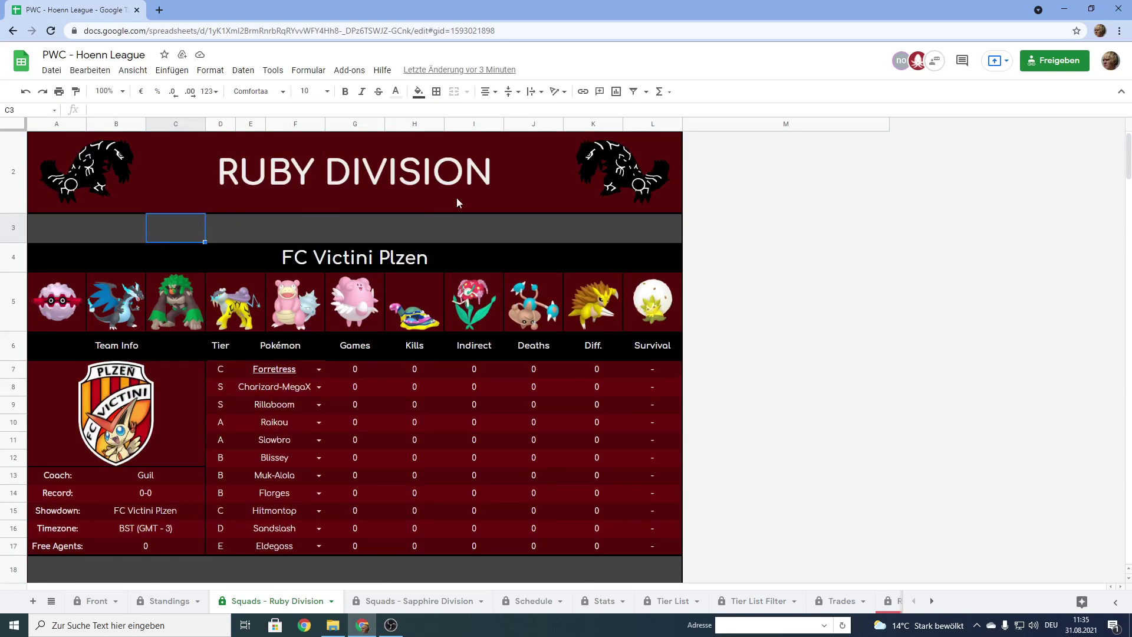
{"action": "scroll", "coordinate": [477, 224], "scroll_direction": "up", "scroll_amount": 1}
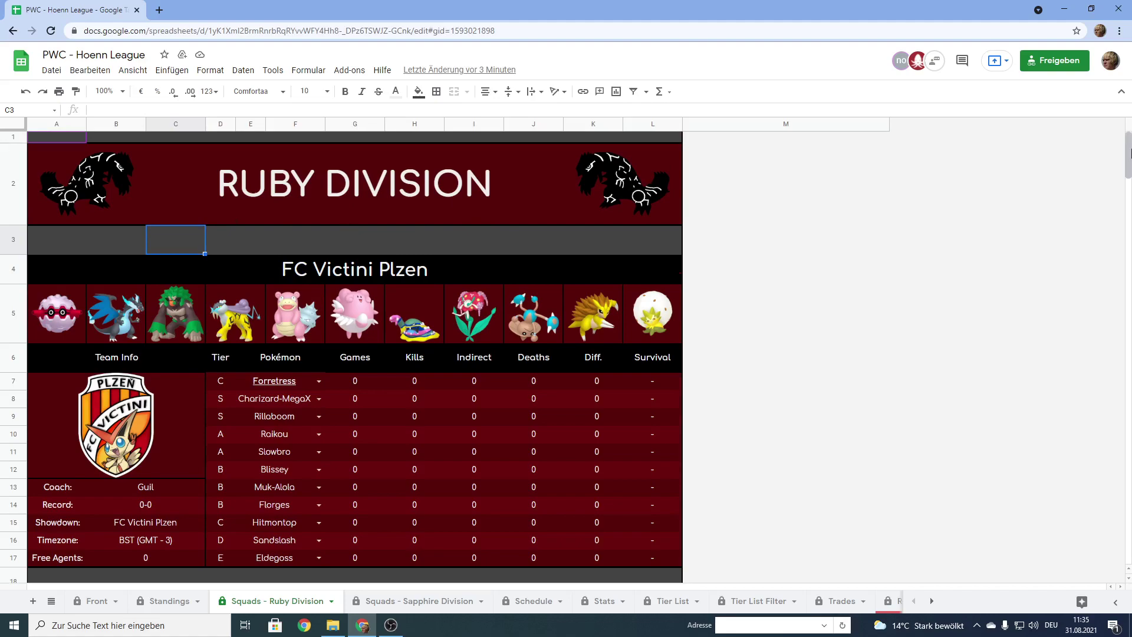
Scroll down to row 123 to show the empty Matchup check Ruby Division 1 block.
{"action": "left_click_drag", "start_coordinate": [1129, 153], "coordinate": [1101, 449]}
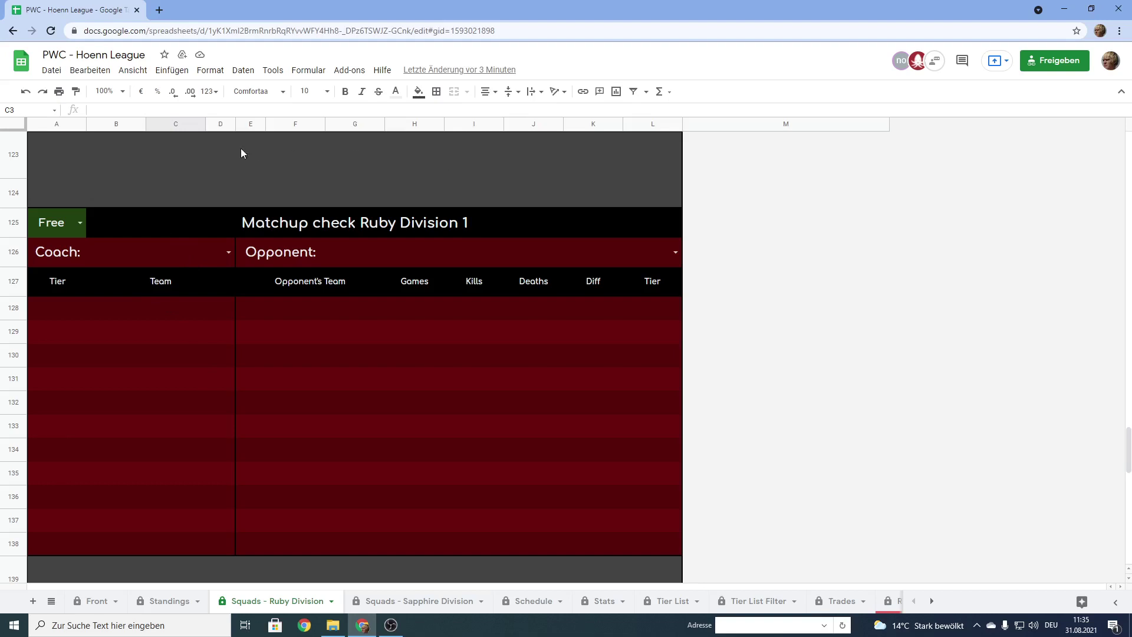
Change the A125 status of Matchup check Ruby Division 1 from Free to In use.
{"action": "left_click", "coordinate": [58, 224]}
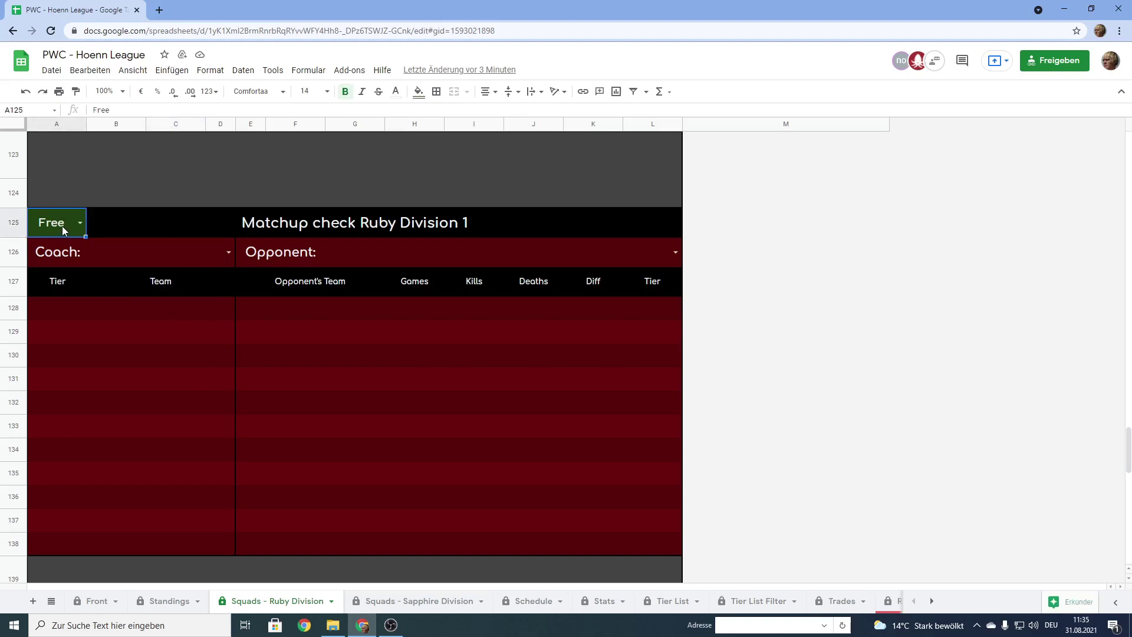
{"action": "left_click", "coordinate": [79, 223]}
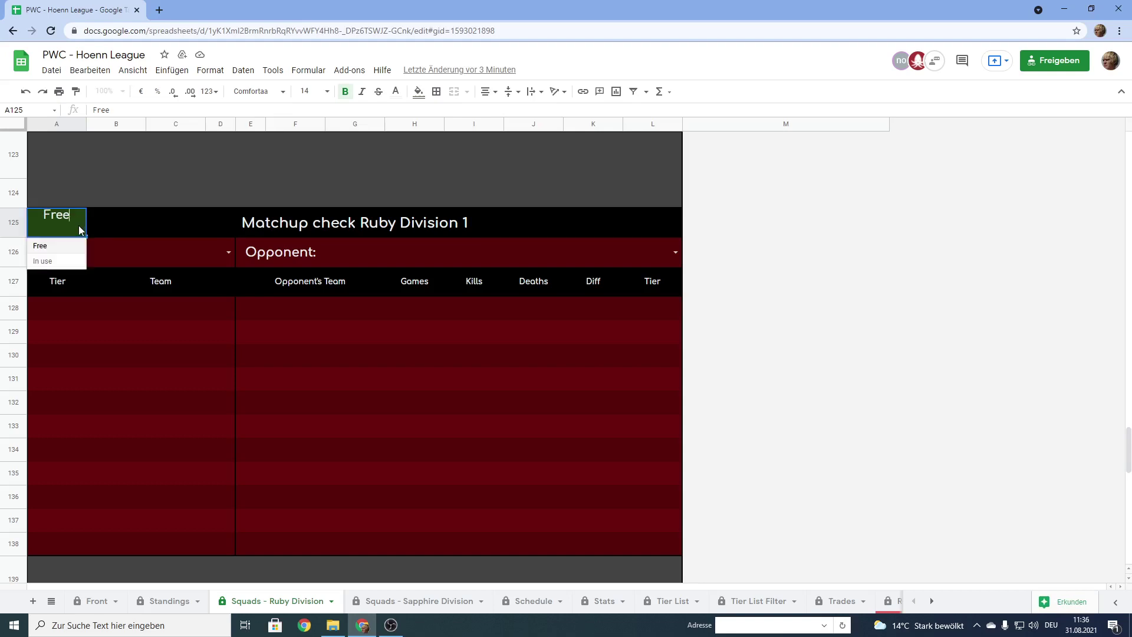
{"action": "left_click", "coordinate": [46, 261]}
{"action": "left_click", "coordinate": [157, 179]}
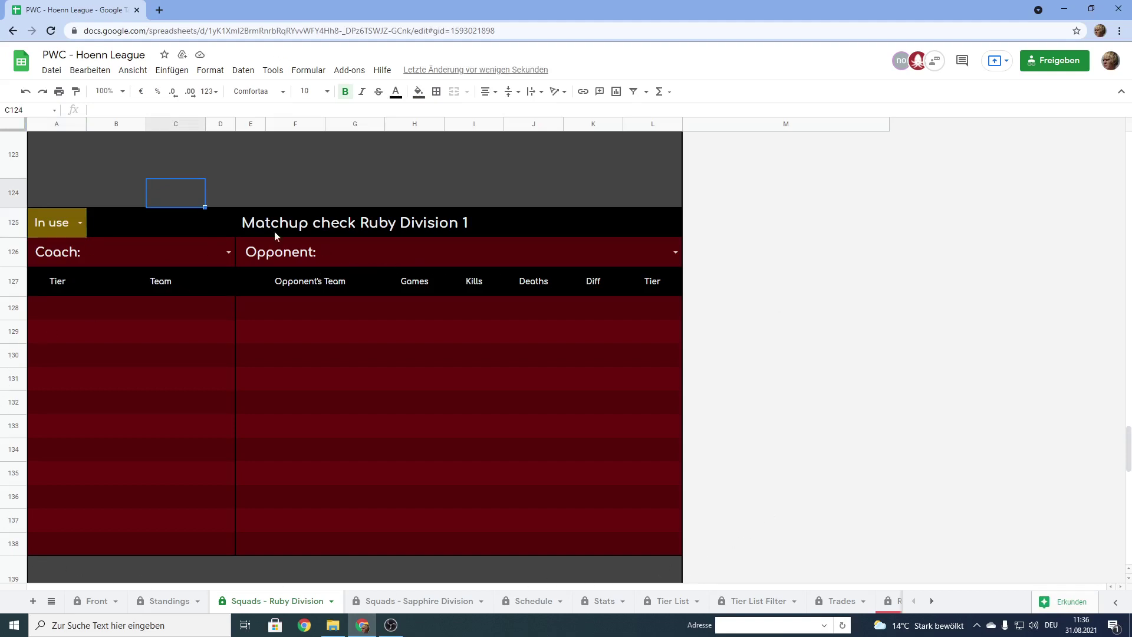
{"action": "left_click", "coordinate": [57, 192]}
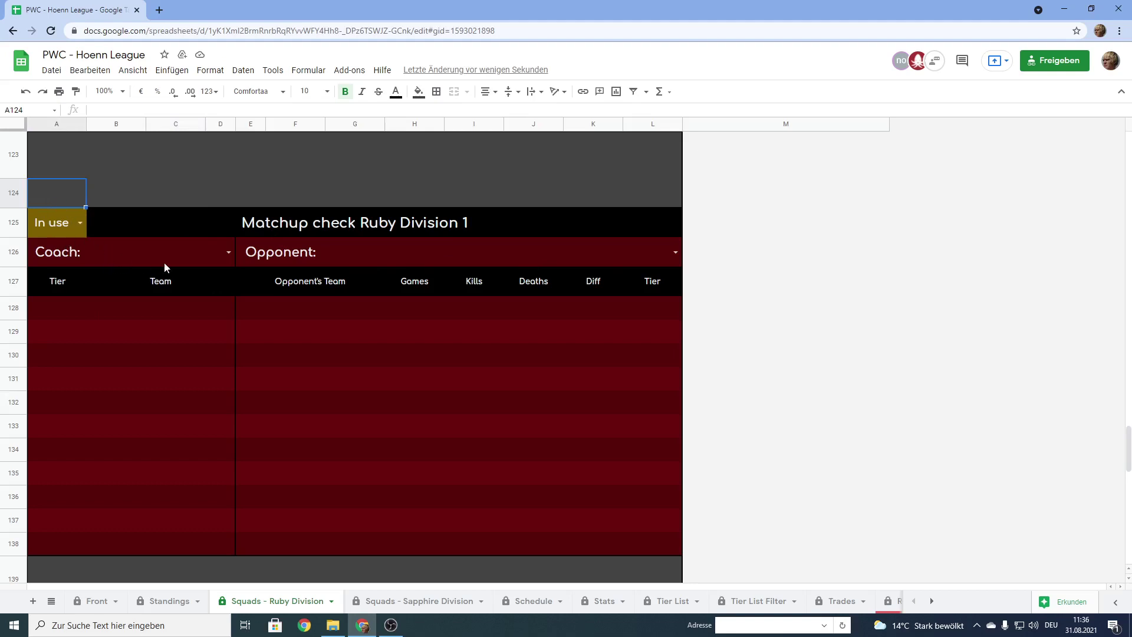
Pick a coach in B126 so their Noivern-to-Ursaring team fills the left table.
{"action": "left_click", "coordinate": [228, 253]}
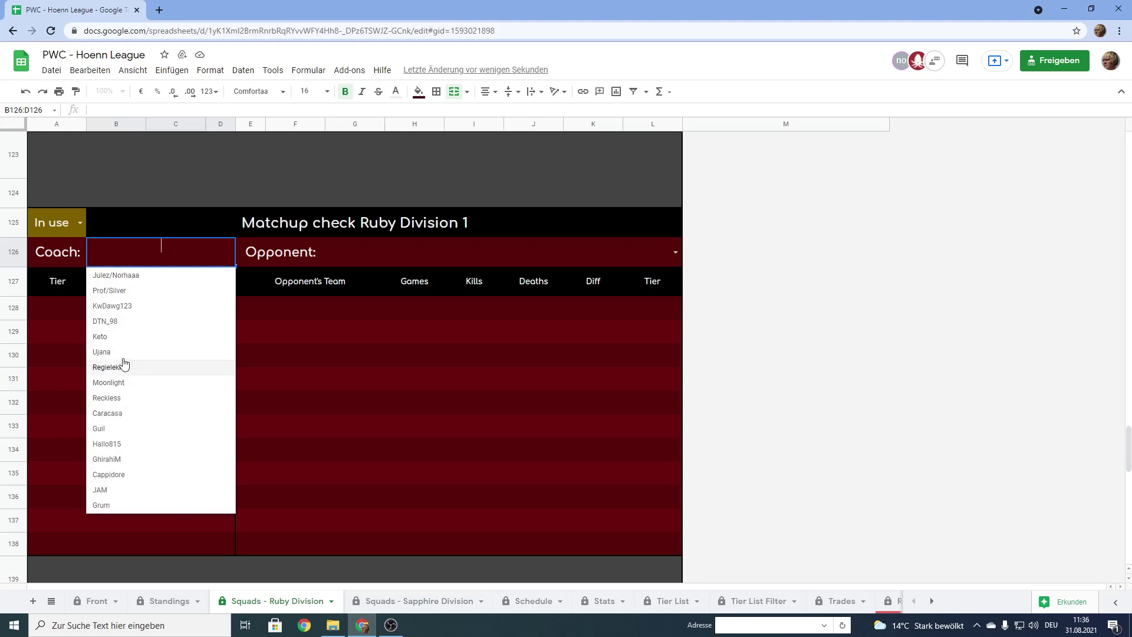
{"action": "left_click", "coordinate": [114, 336]}
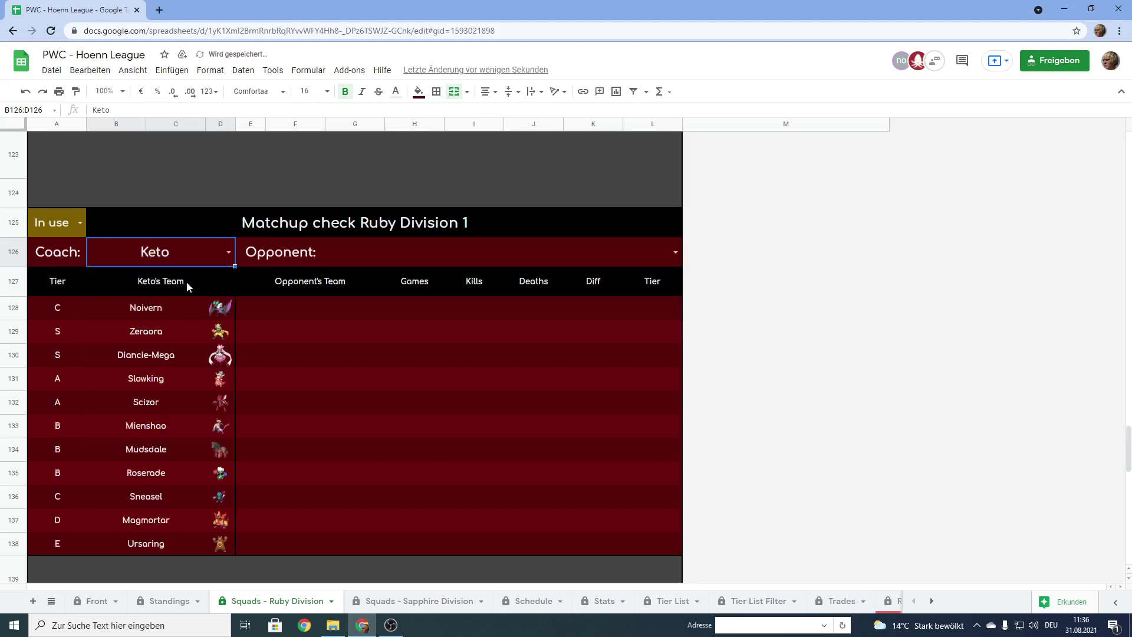
{"action": "left_click", "coordinate": [104, 175]}
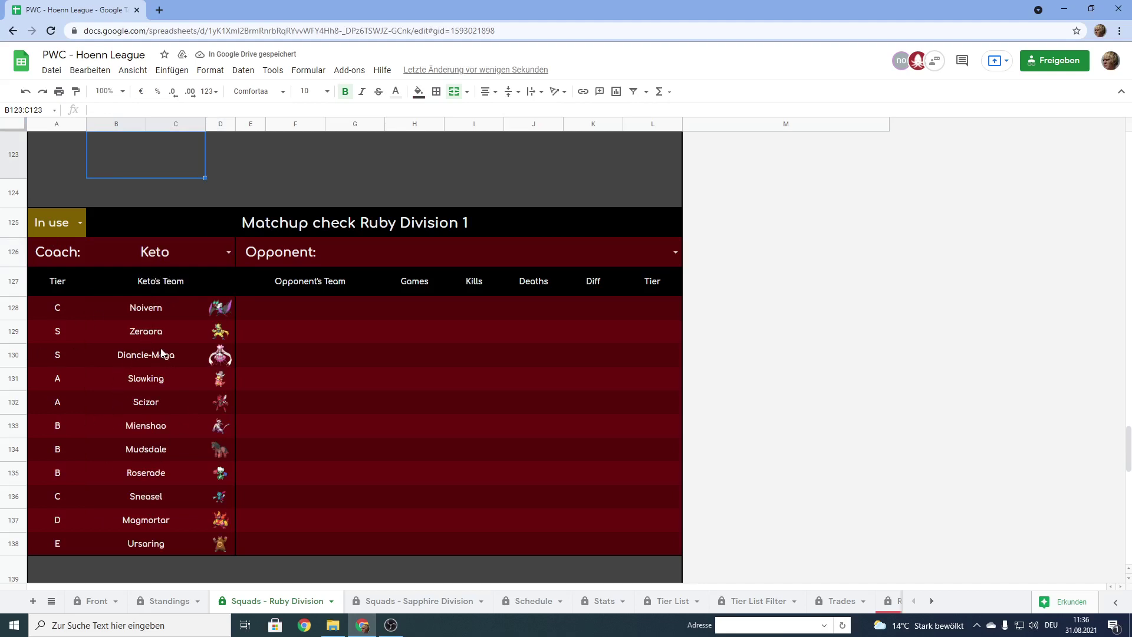
{"action": "left_click", "coordinate": [445, 250]}
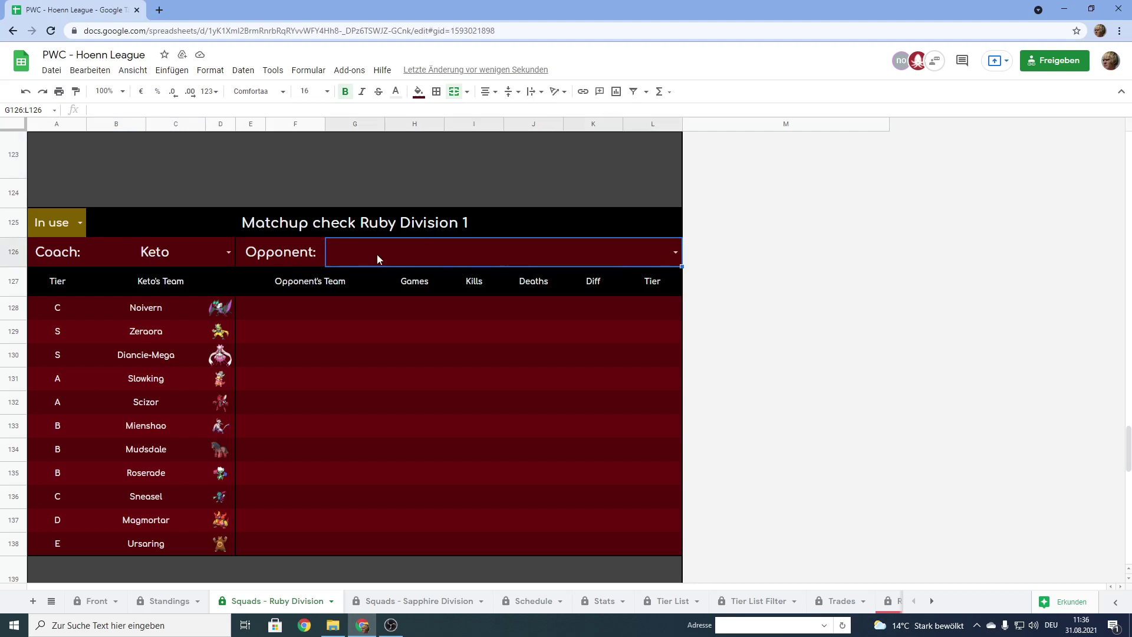
Set G126's opponent to Atlanta Braviary, filling the right table from Durant to Emolga.
{"action": "left_click", "coordinate": [672, 252]}
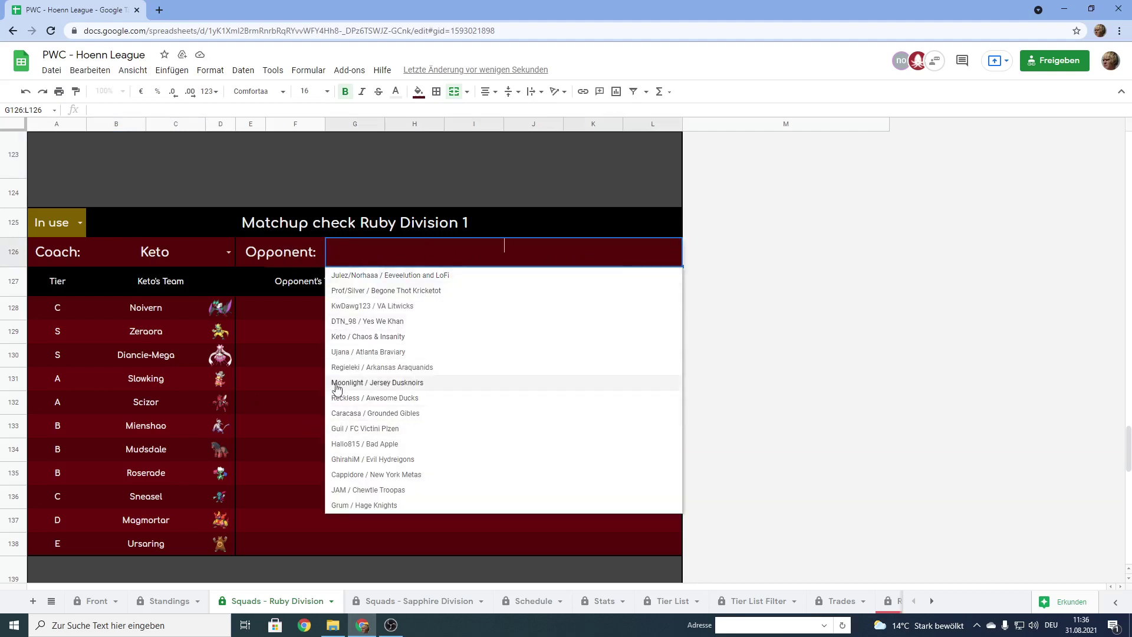
{"action": "left_click", "coordinate": [371, 352]}
{"action": "left_click", "coordinate": [317, 175]}
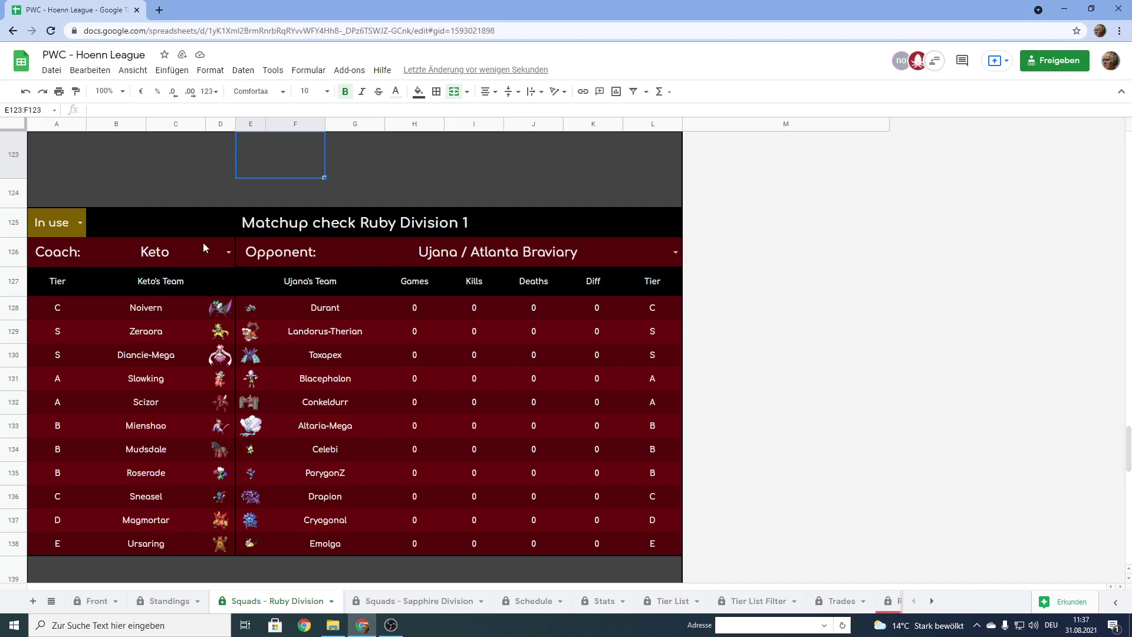
Set the A125 matchup status back from In use to Free.
{"action": "left_click", "coordinate": [69, 224]}
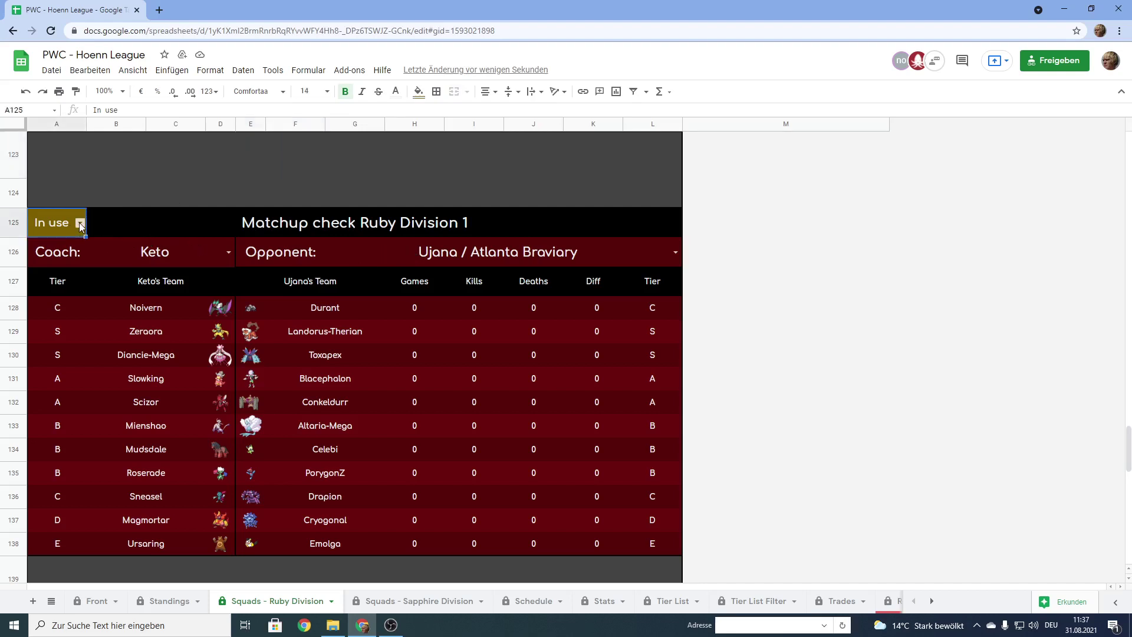
{"action": "left_click", "coordinate": [80, 223]}
{"action": "left_click", "coordinate": [48, 245]}
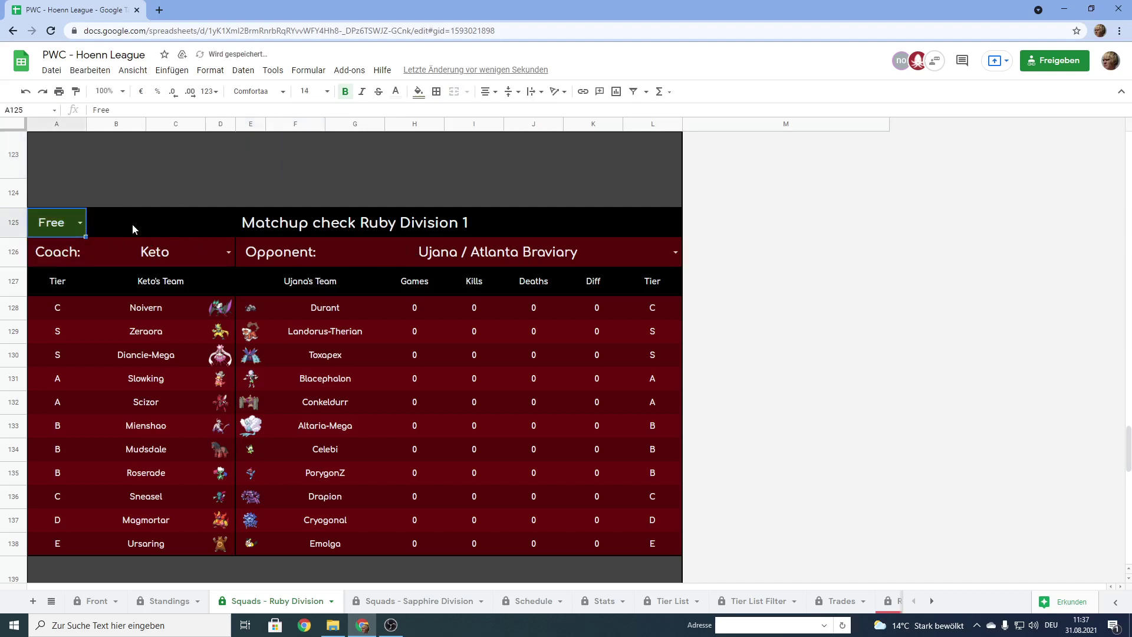
{"action": "left_click", "coordinate": [136, 223]}
{"action": "left_click", "coordinate": [42, 189]}
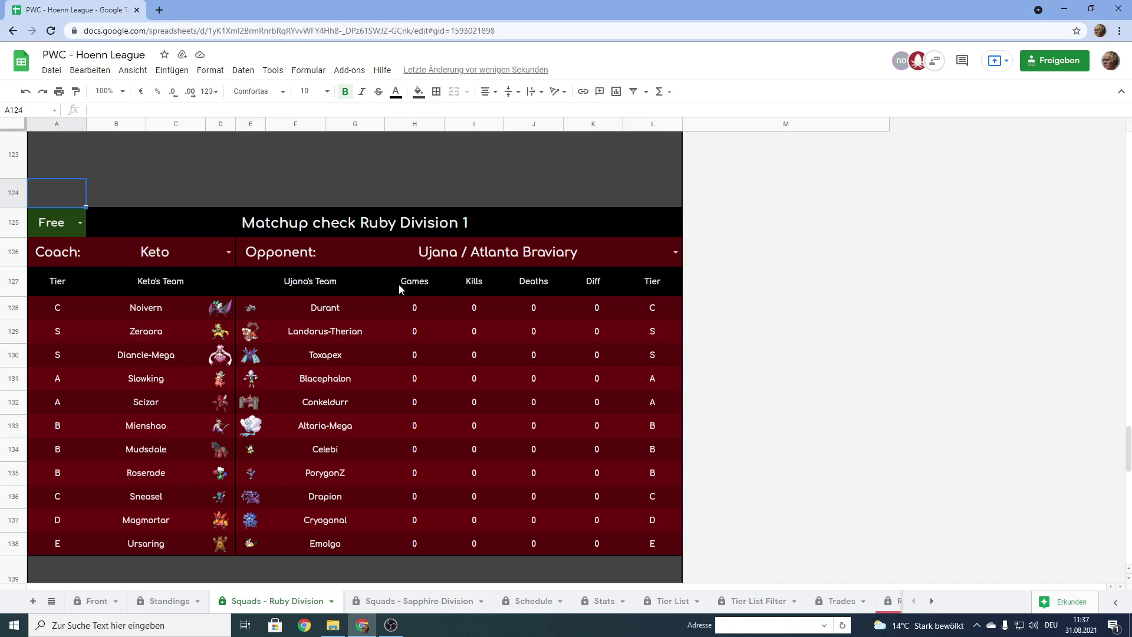
Clear the opponent in G126 and the coach in B126, emptying both team tables.
{"action": "left_click", "coordinate": [423, 259]}
{"action": "key", "text": "Delete"}
{"action": "left_click", "coordinate": [178, 253]}
{"action": "key", "text": "Delete"}
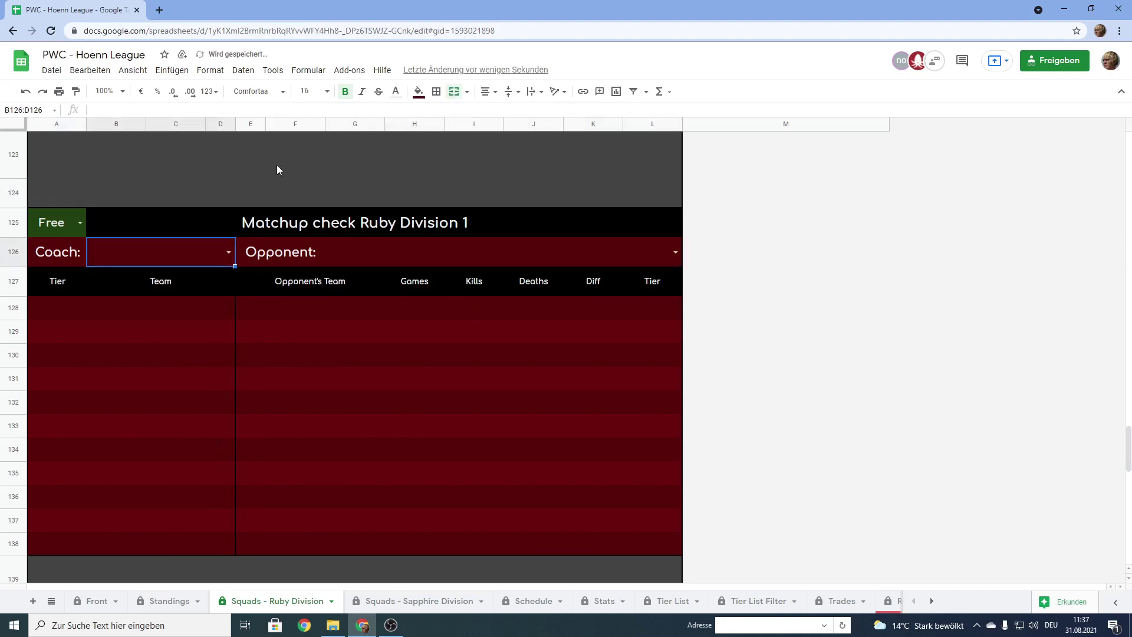
{"action": "left_click", "coordinate": [267, 158]}
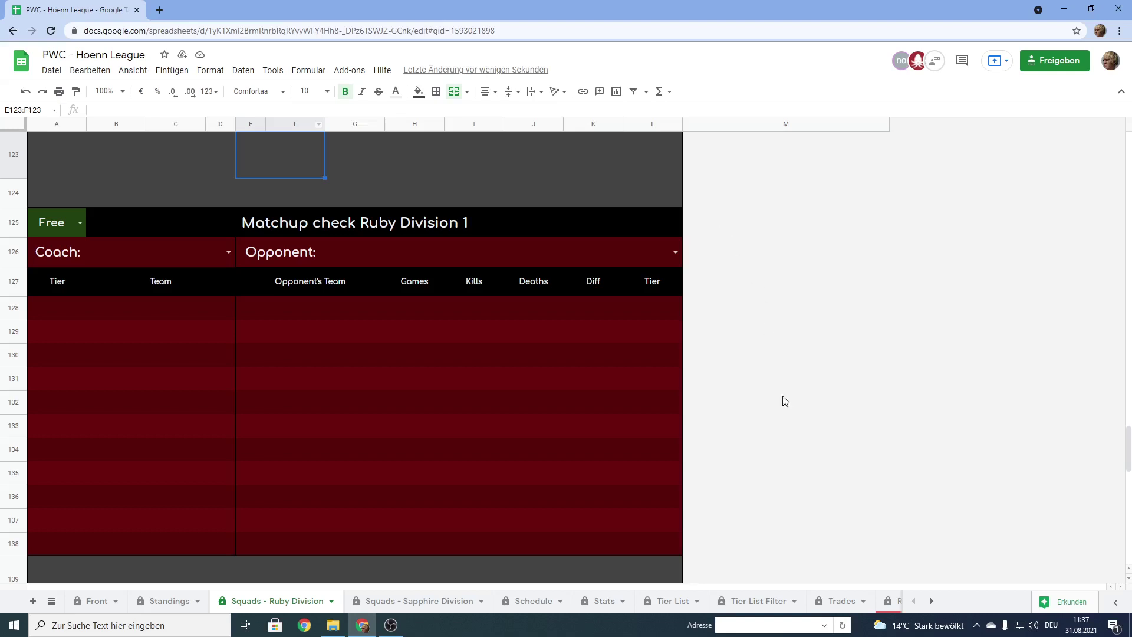
Switch to the Draft - Ruby Division sheet and dismiss the Squads link preview.
{"action": "left_click", "coordinate": [52, 602]}
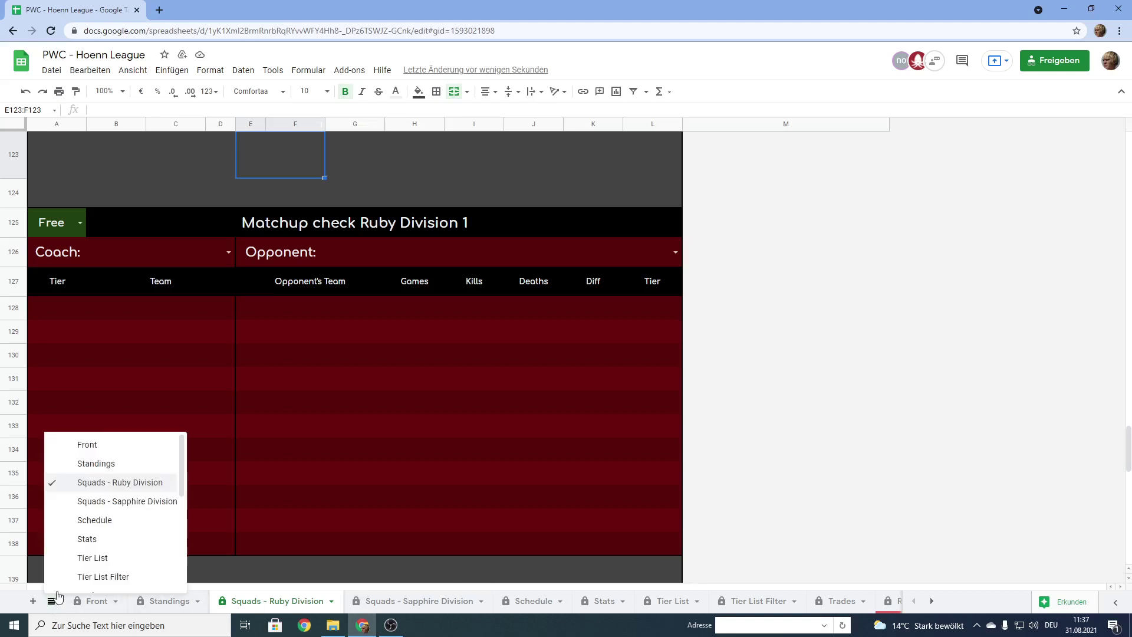
{"action": "scroll", "coordinate": [89, 489], "scroll_direction": "down", "scroll_amount": 3}
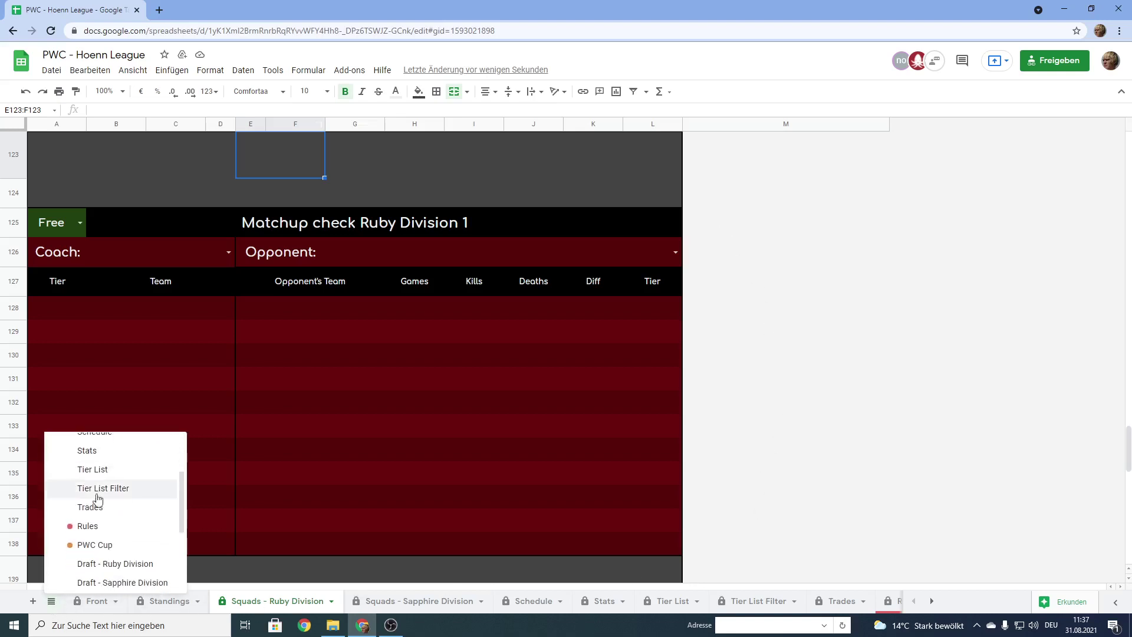
{"action": "left_click", "coordinate": [114, 563]}
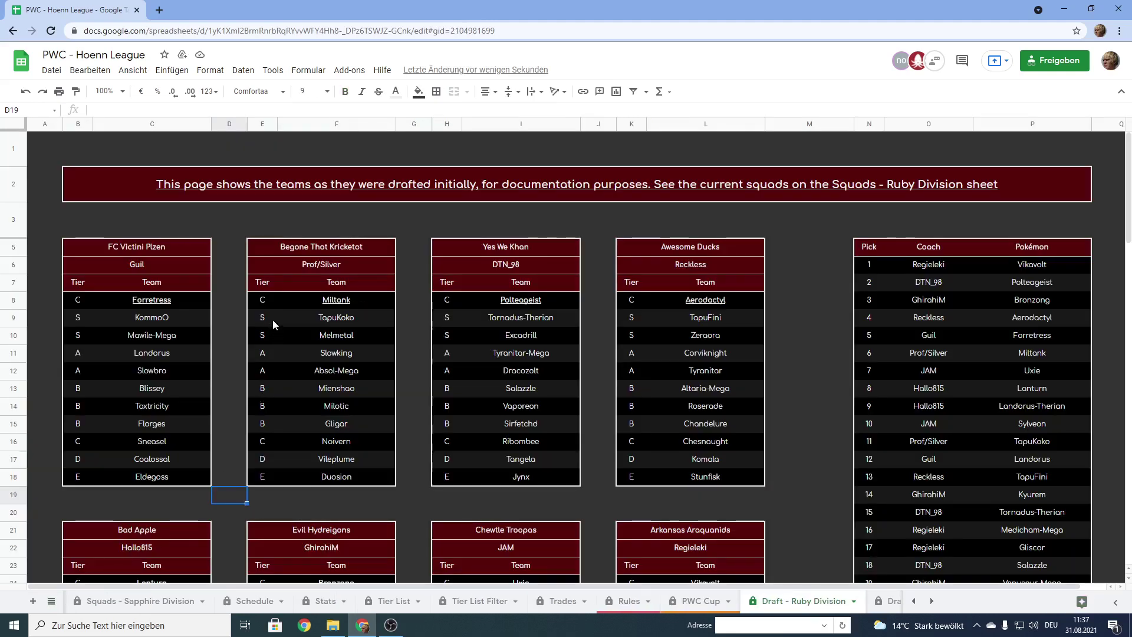
{"action": "mouse_move", "coordinate": [107, 190]}
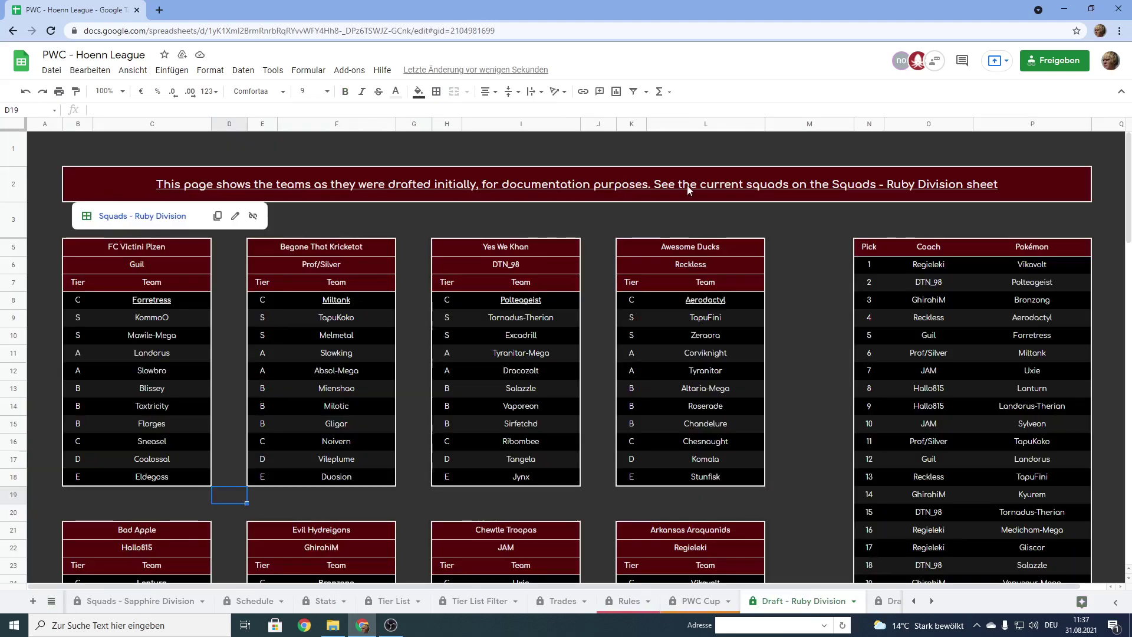
{"action": "left_click", "coordinate": [591, 298]}
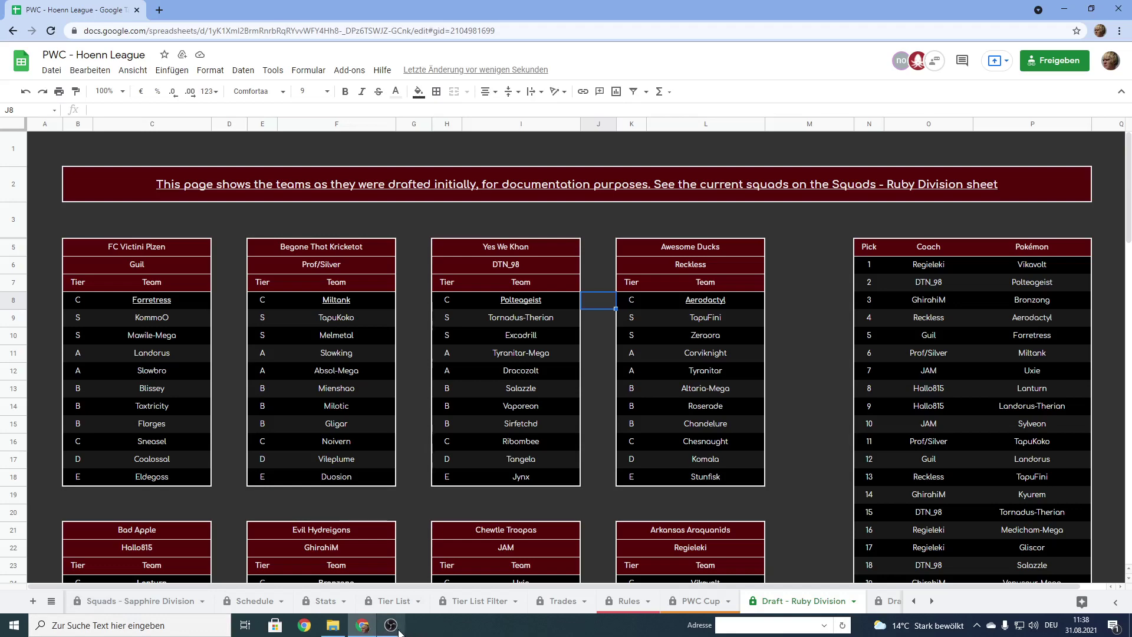
{"action": "mouse_move", "coordinate": [394, 629]}
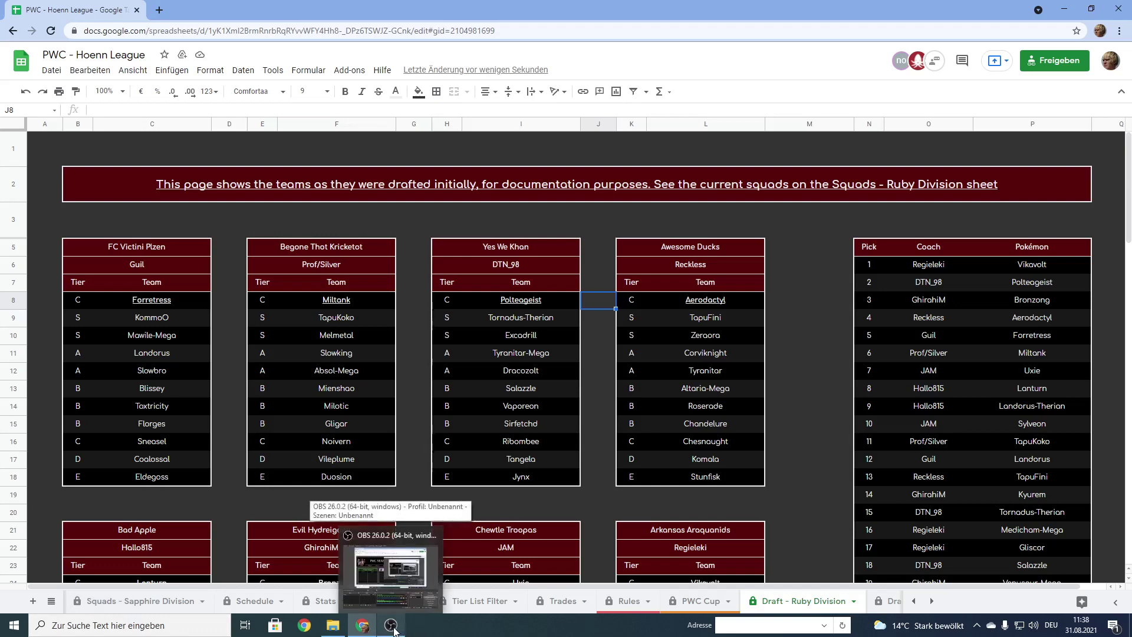